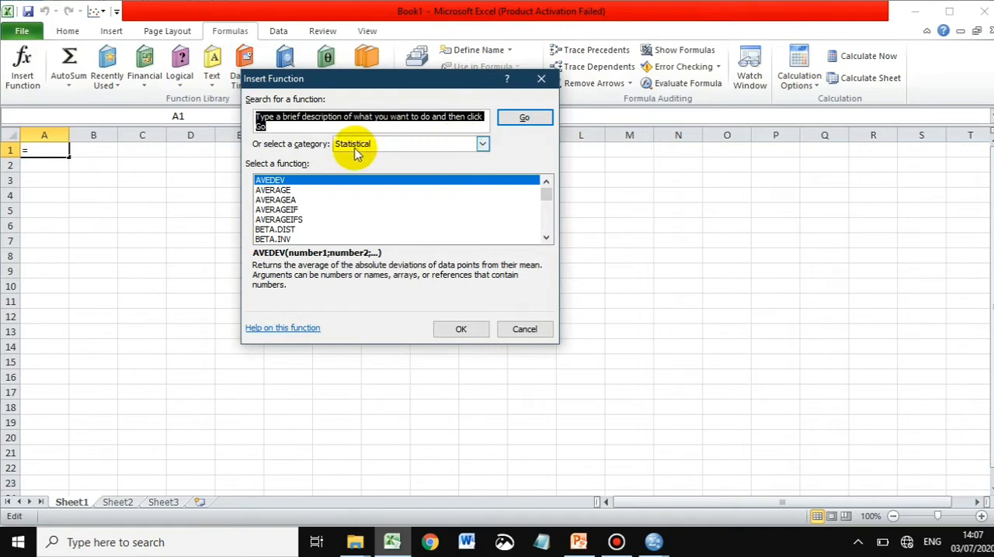
# - Choose the BINOM.DIST function from the Statistical category for cell A1
pyautogui.click(482, 144)
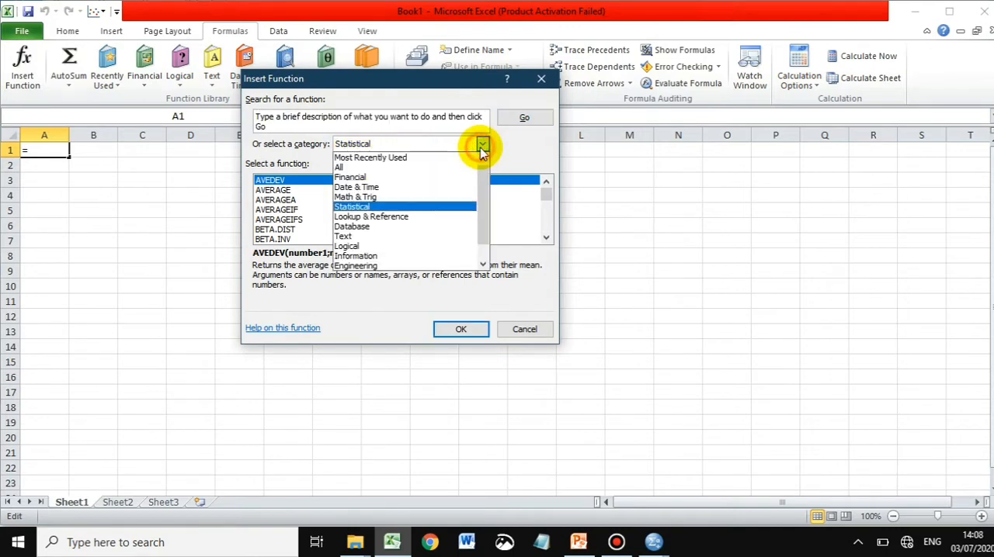
pyautogui.click(418, 207)
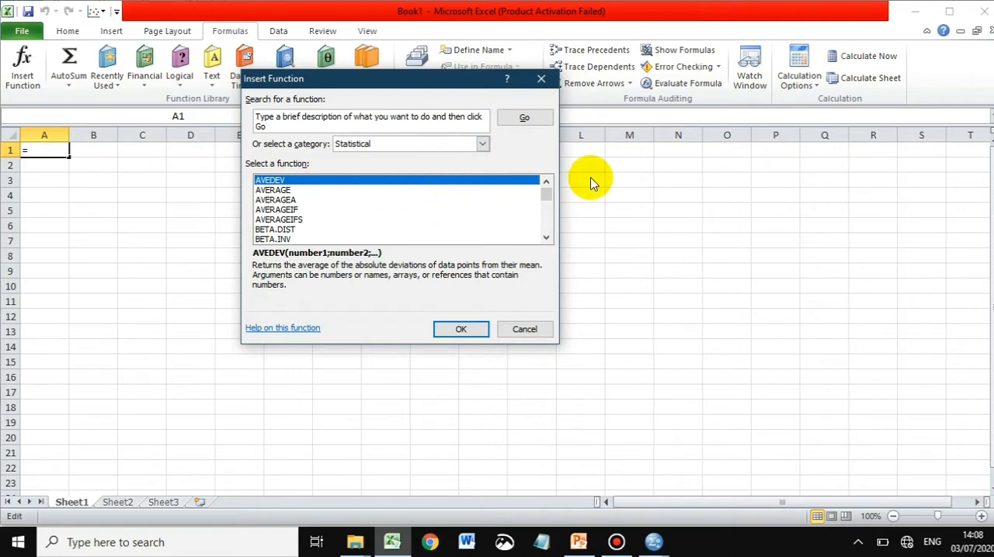
pyautogui.moveTo(546, 199); pyautogui.dragTo(547, 201)
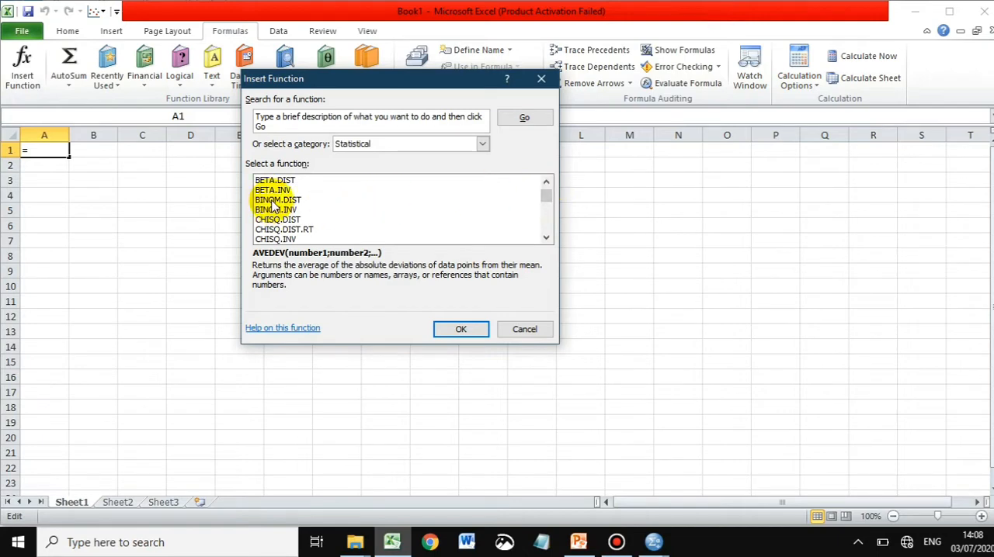
pyautogui.doubleClick(273, 202)
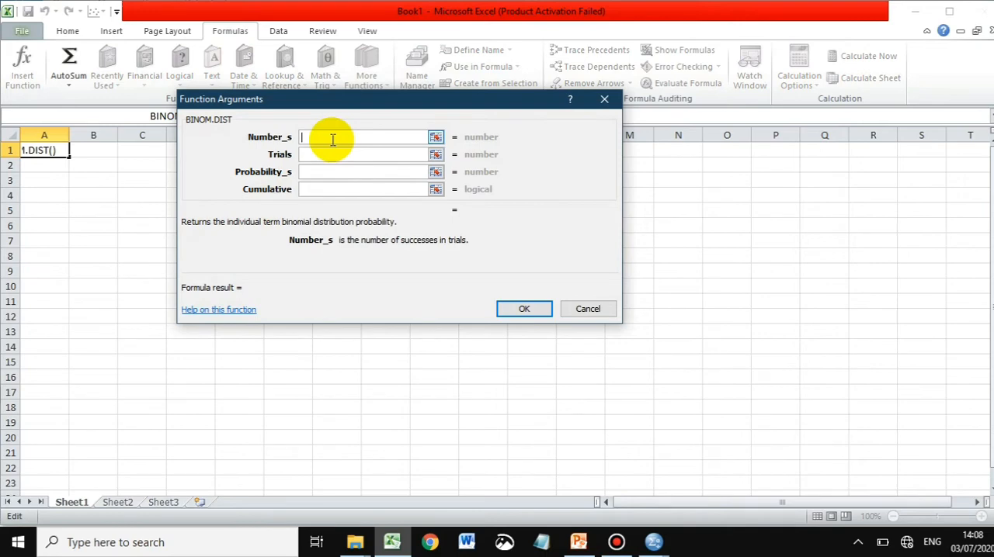
# - Consult the PowerPoint problem slide and set Number_s to 3, Trials to 38 and Probability_s to 0,25 for the A1 formula
pyautogui.click(579, 544)
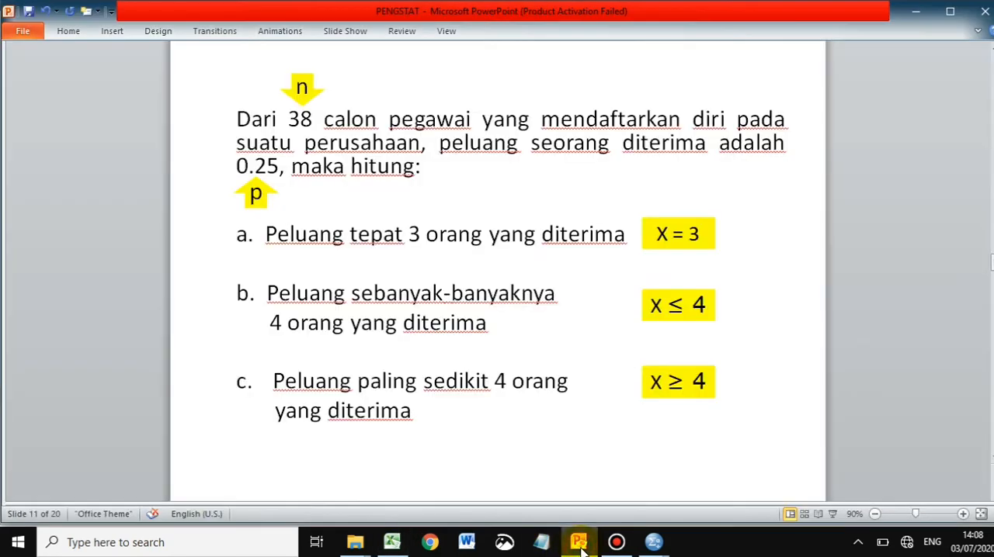
pyautogui.click(592, 544)
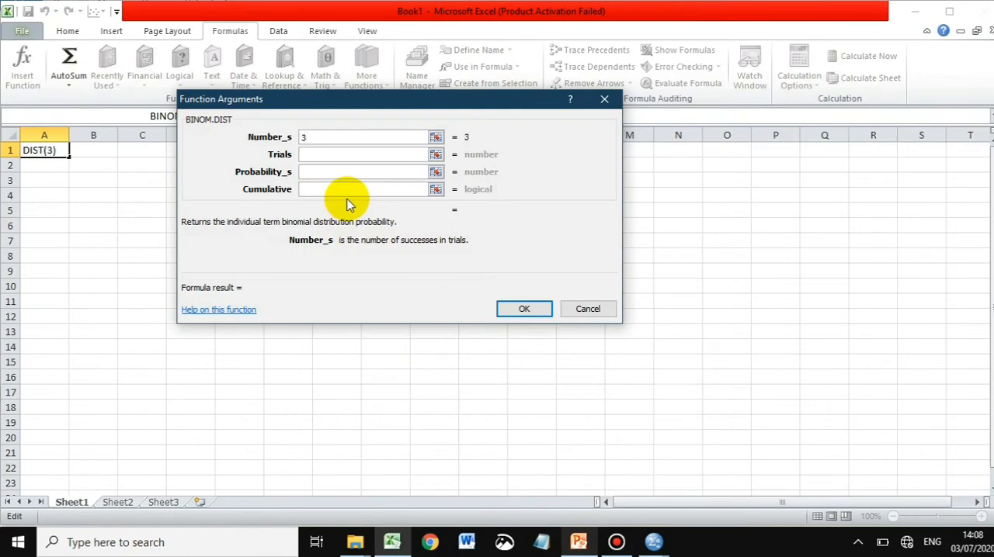
pyautogui.click(341, 158)
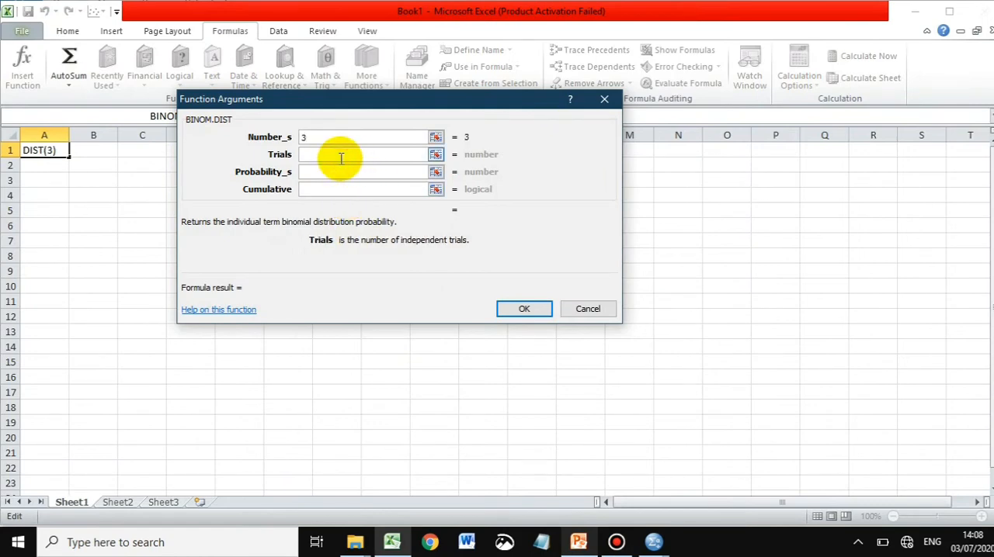
pyautogui.click(579, 542)
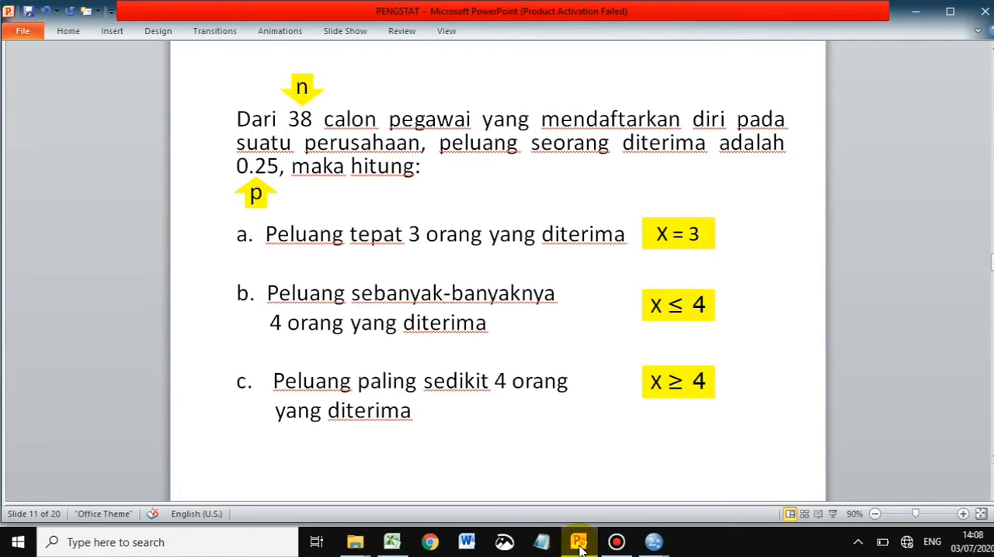
pyautogui.click(579, 545)
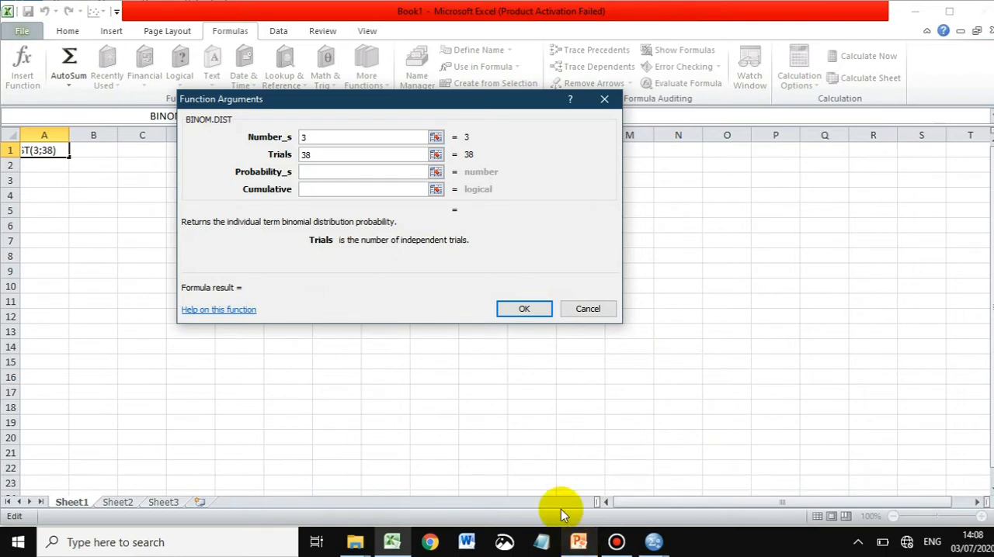
pyautogui.click(336, 173)
pyautogui.write('0,25')
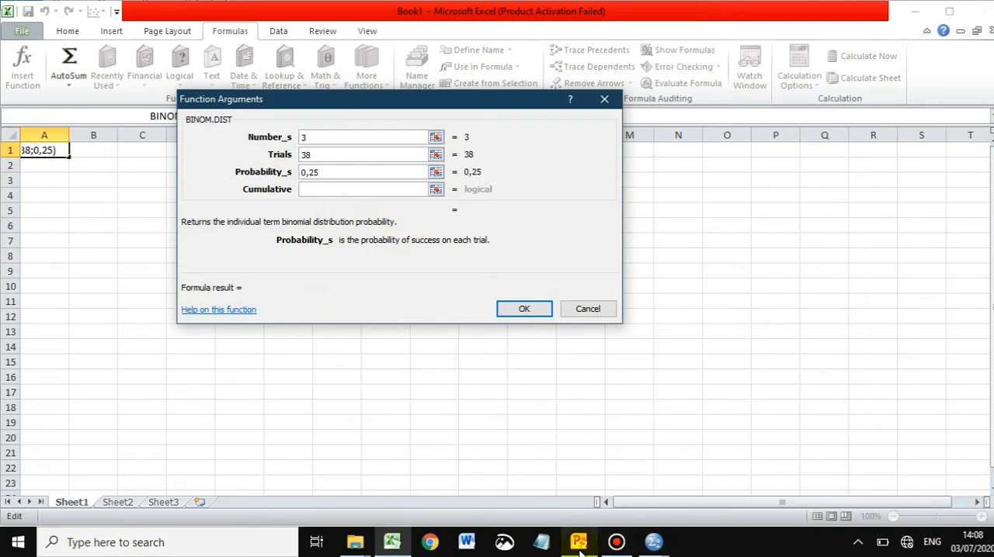
# - Set Cumulative to FALSE, check part a on the PowerPoint slide, and accept the BINOM.DIST formula in A1
pyautogui.click(338, 190)
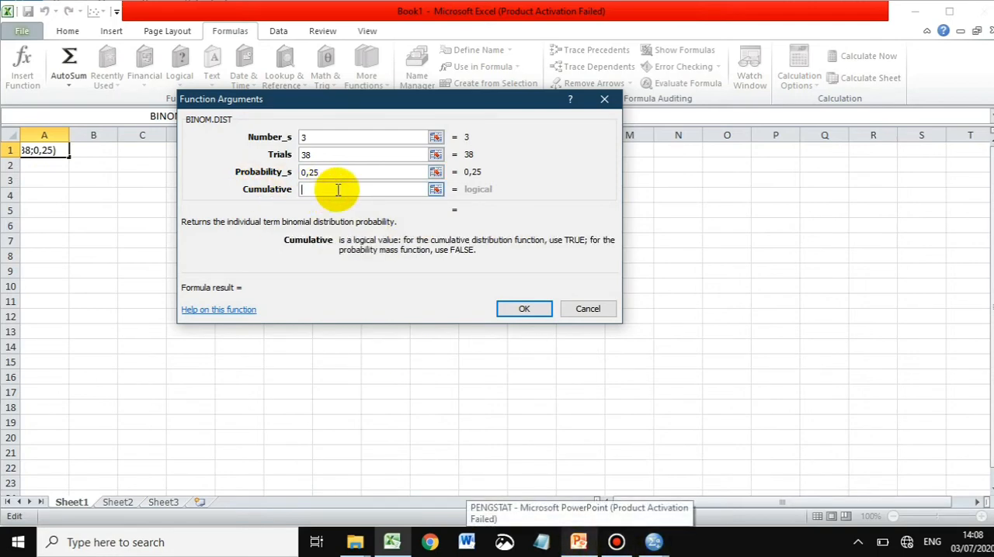
pyautogui.write('G')
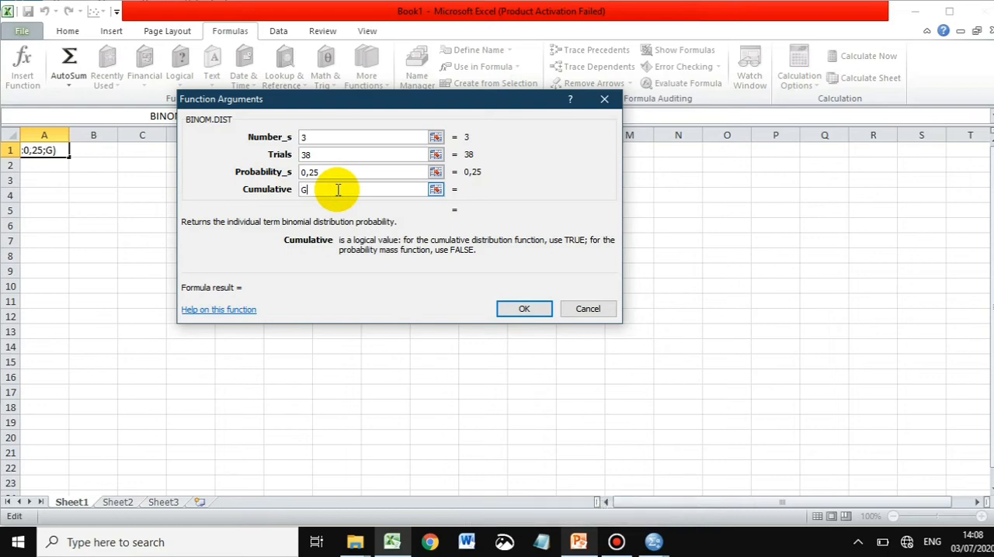
pyautogui.write('ALSE')
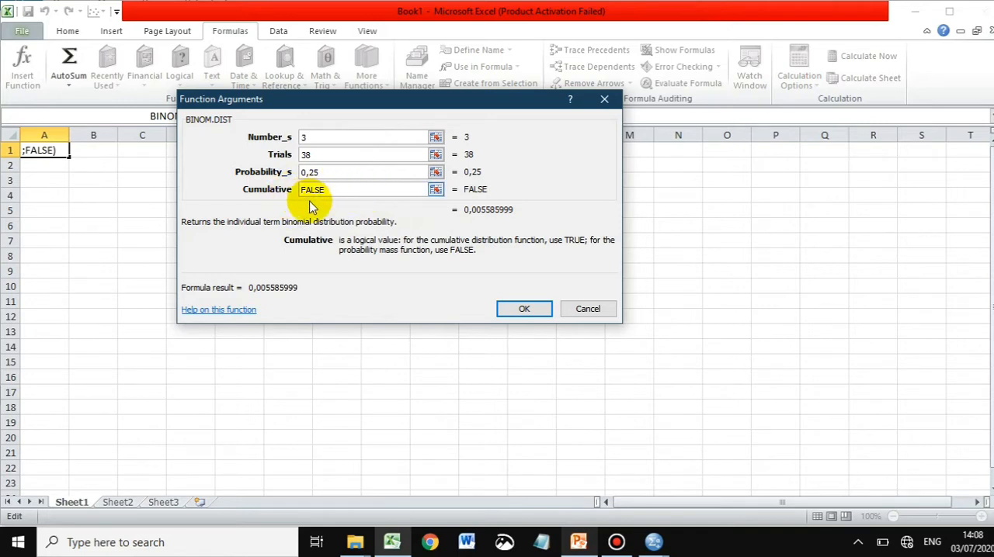
pyautogui.click(580, 539)
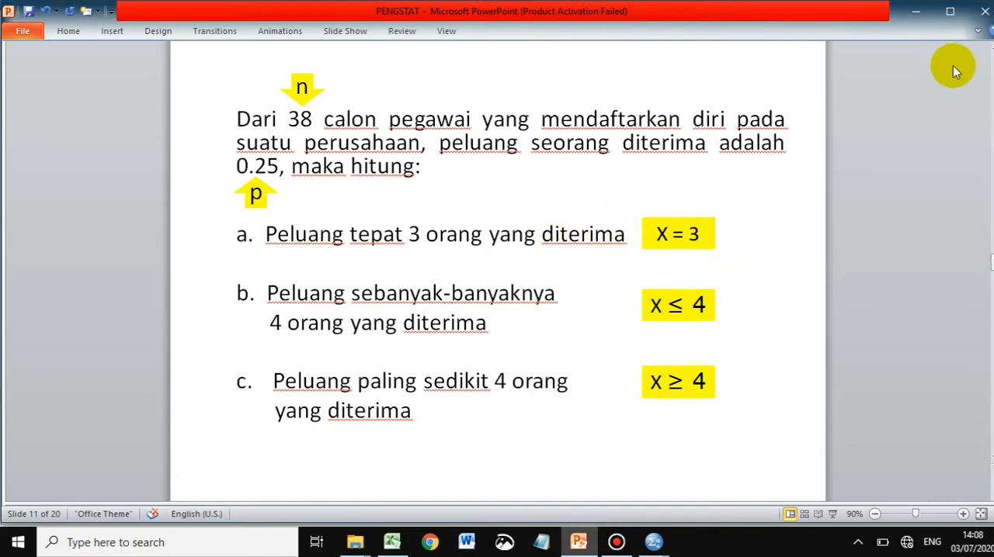
pyautogui.click(912, 17)
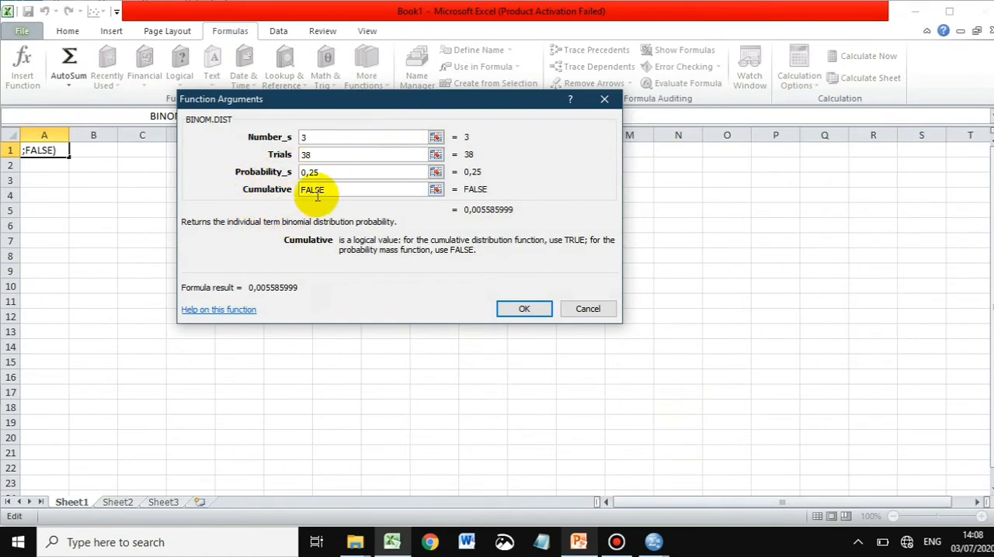
pyautogui.click(522, 311)
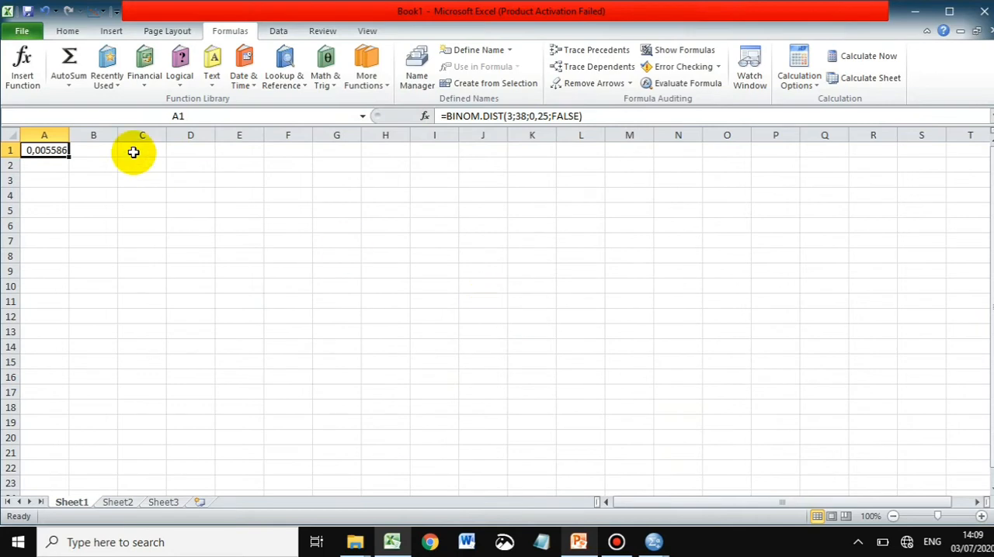
# - Review part b on the PowerPoint slide and start a BINOM.DIST formula in cell B1
pyautogui.click(88, 147)
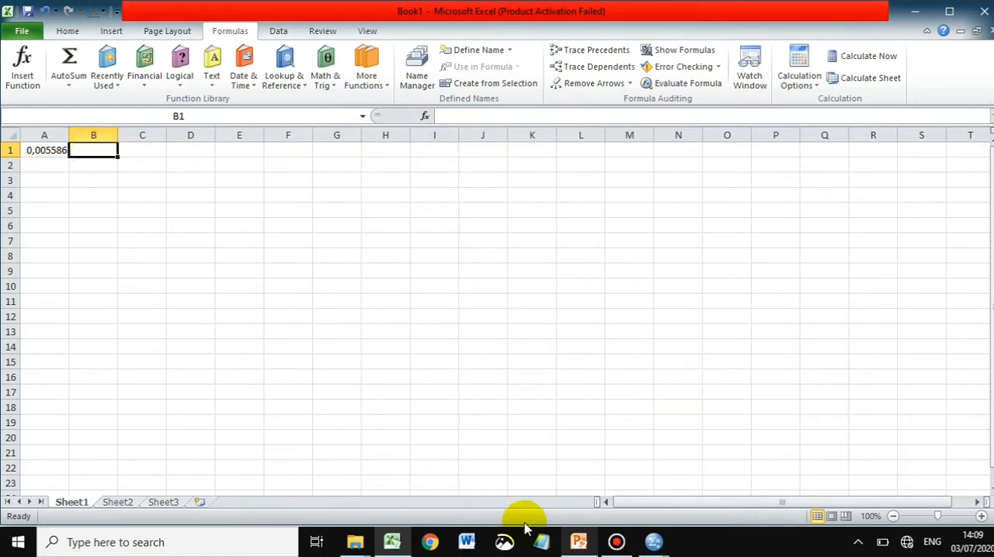
pyautogui.click(594, 549)
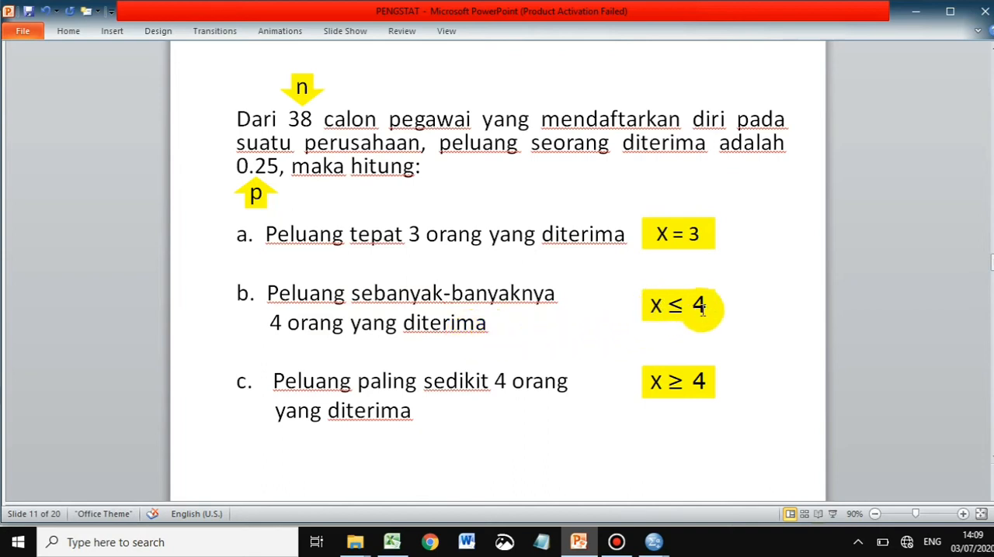
pyautogui.click(917, 12)
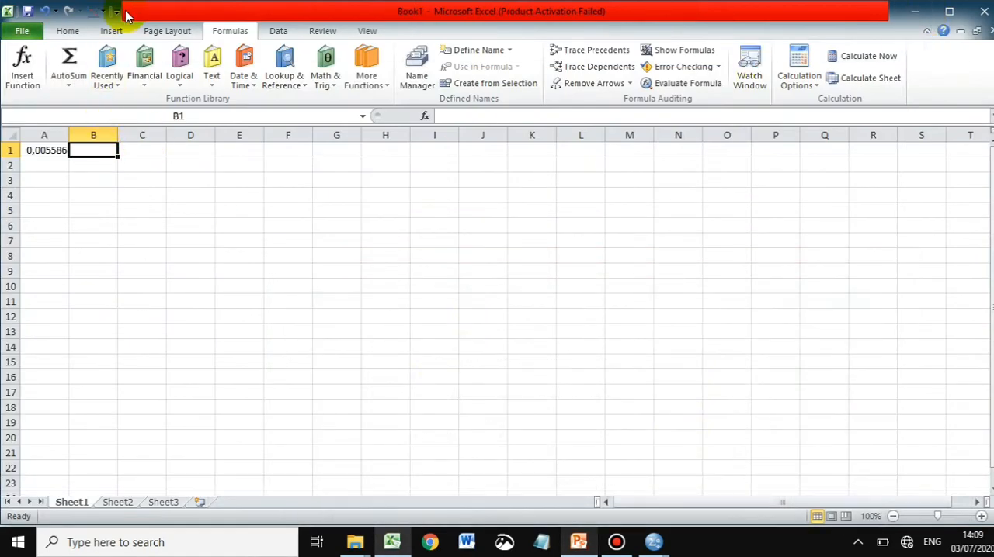
pyautogui.click(23, 65)
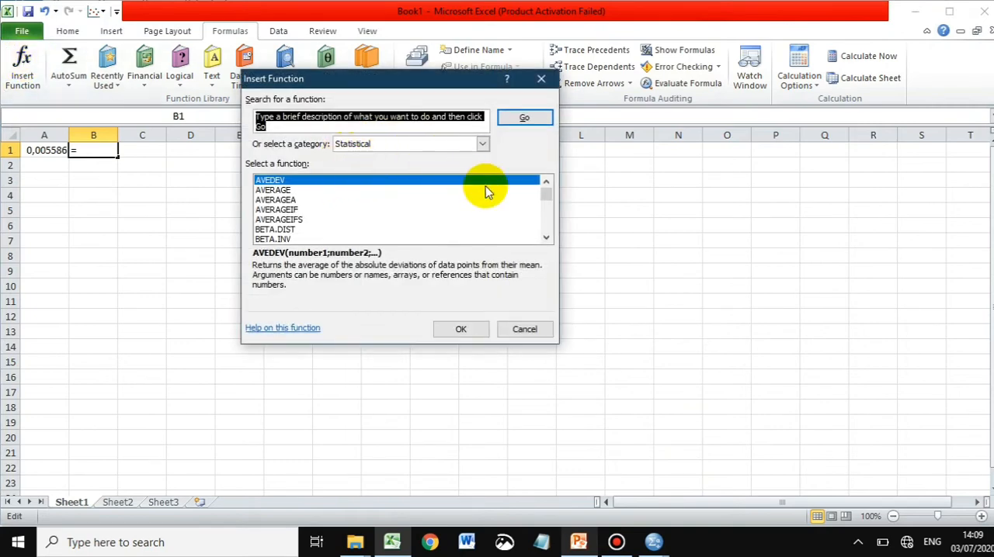
pyautogui.moveTo(549, 198)
pyautogui.mouseDown()
pyautogui.moveTo(548, 216)
pyautogui.moveTo(546, 201)
pyautogui.mouseUp()
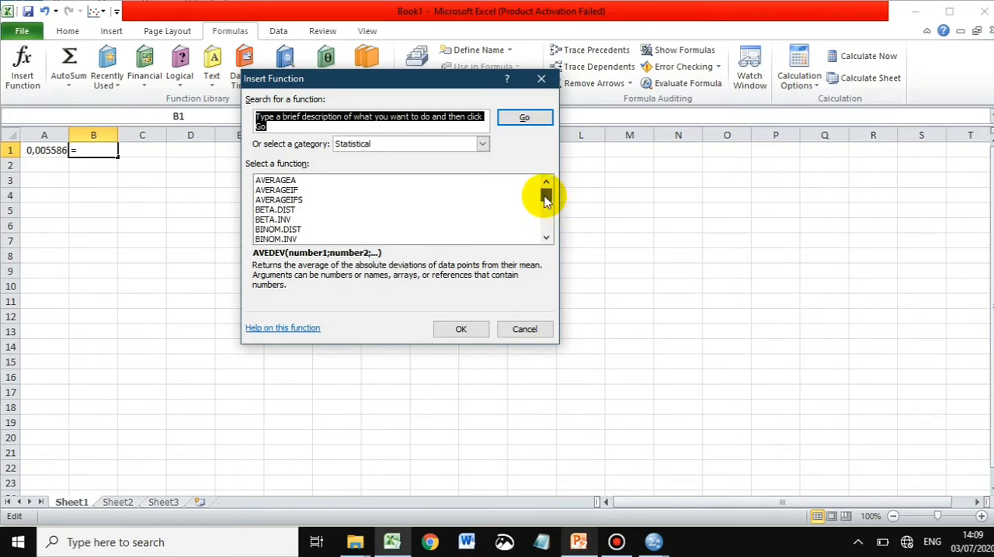
pyautogui.doubleClick(275, 231)
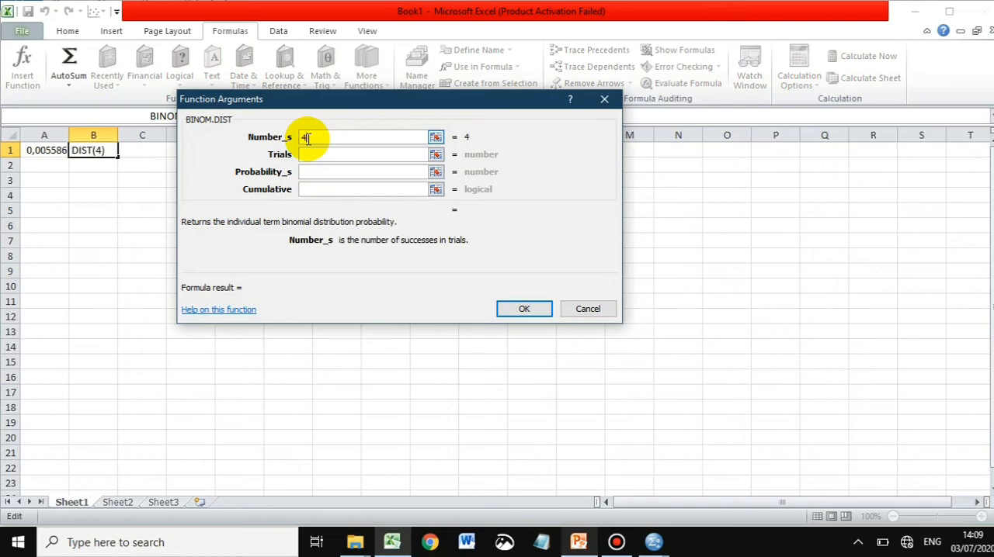
# - Complete the B1 formula with Number_s 4, Trials 38, Probability_s 0,25 and Cumulative TRUE, checking it against the PowerPoint slide
pyautogui.click(317, 154)
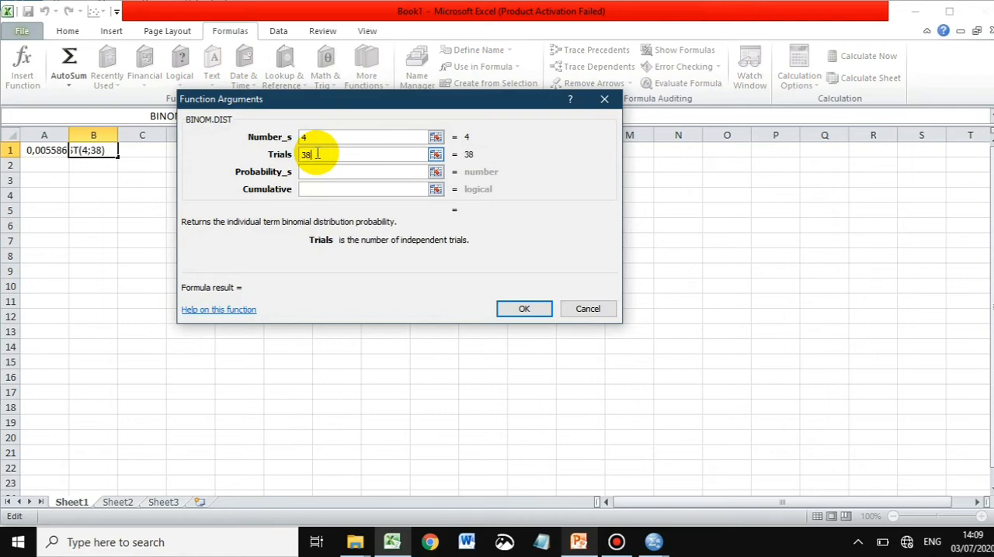
pyautogui.click(328, 172)
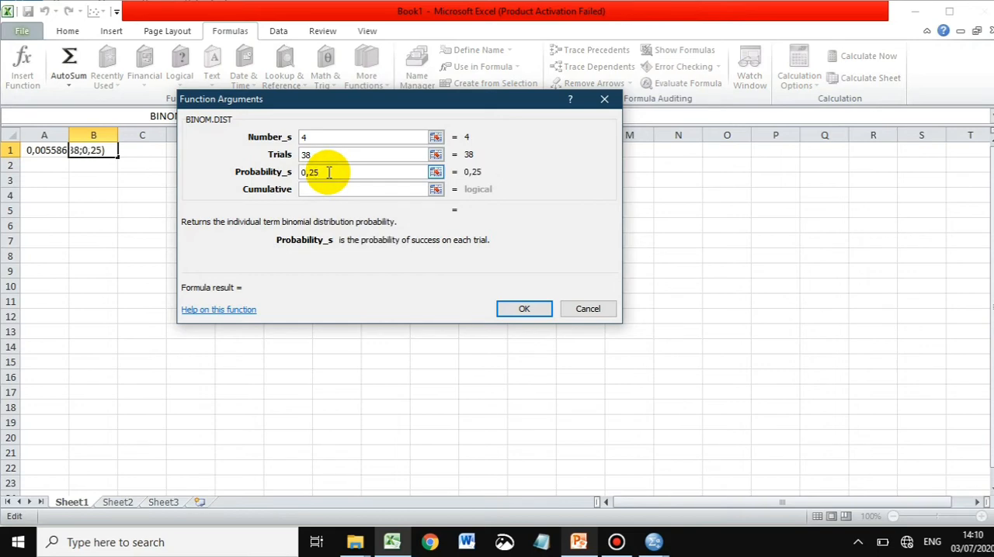
pyautogui.click(330, 190)
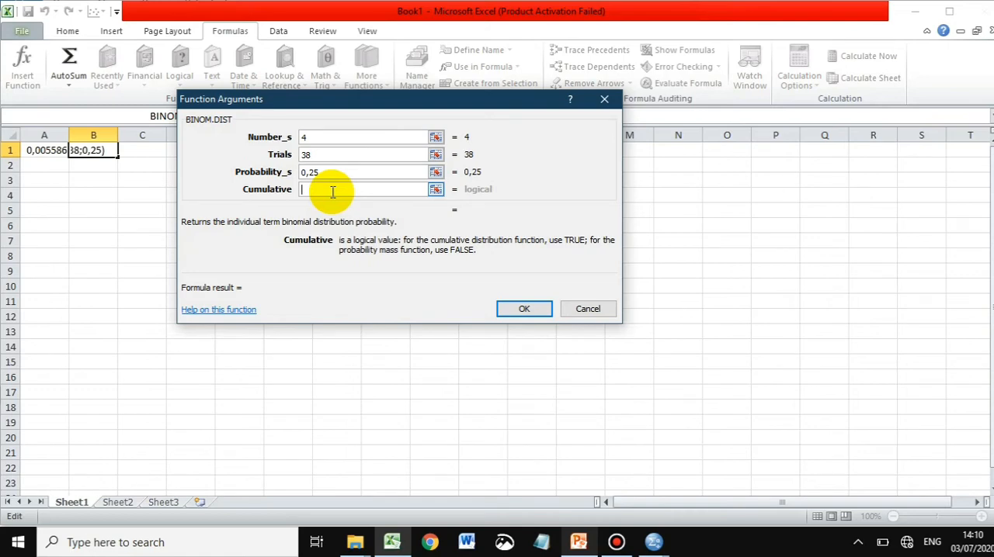
pyautogui.write('TRUE')
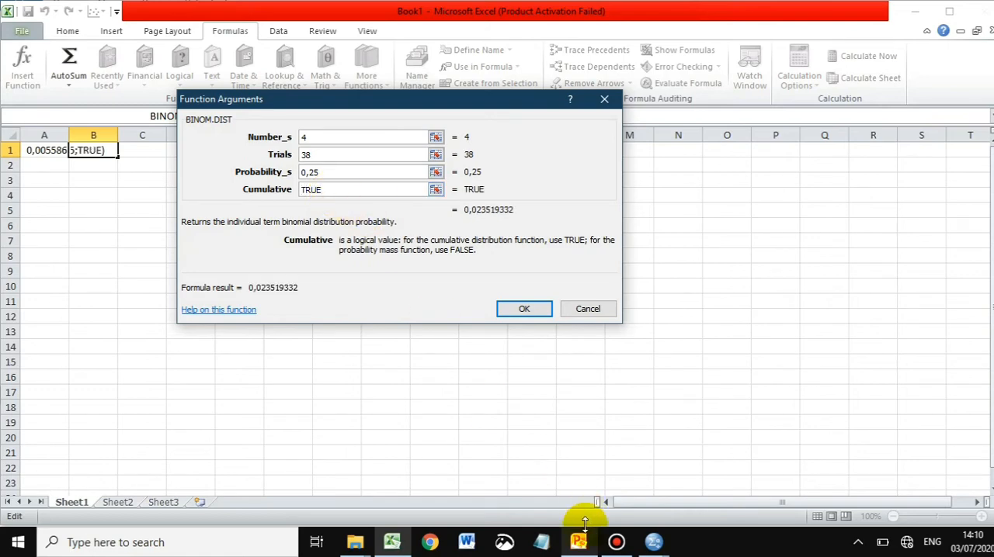
pyautogui.click(586, 551)
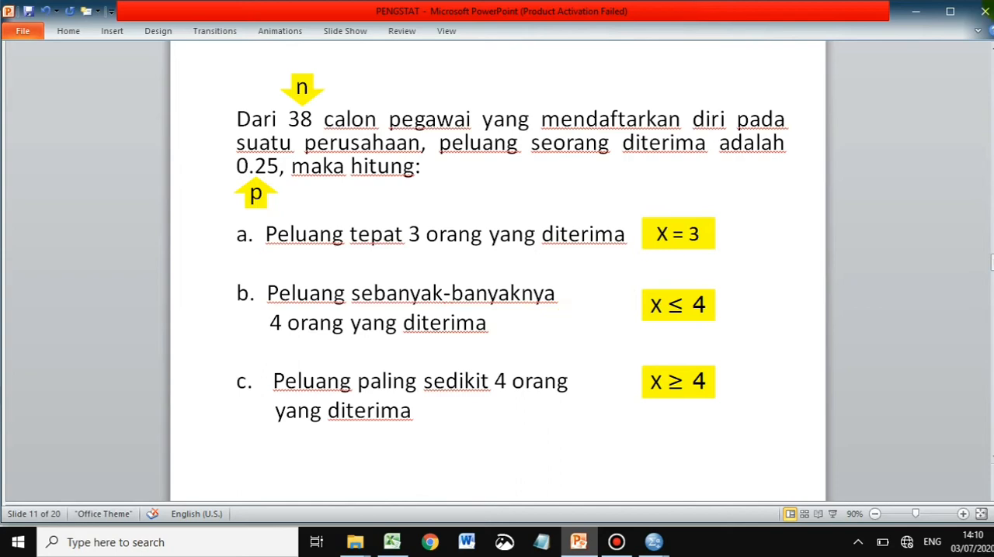
pyautogui.click(916, 11)
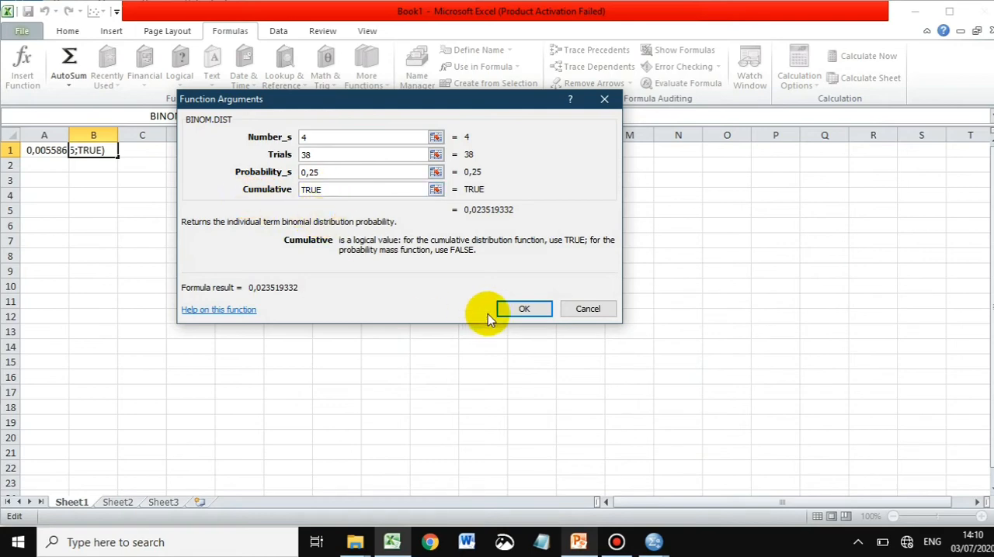
pyautogui.click(524, 310)
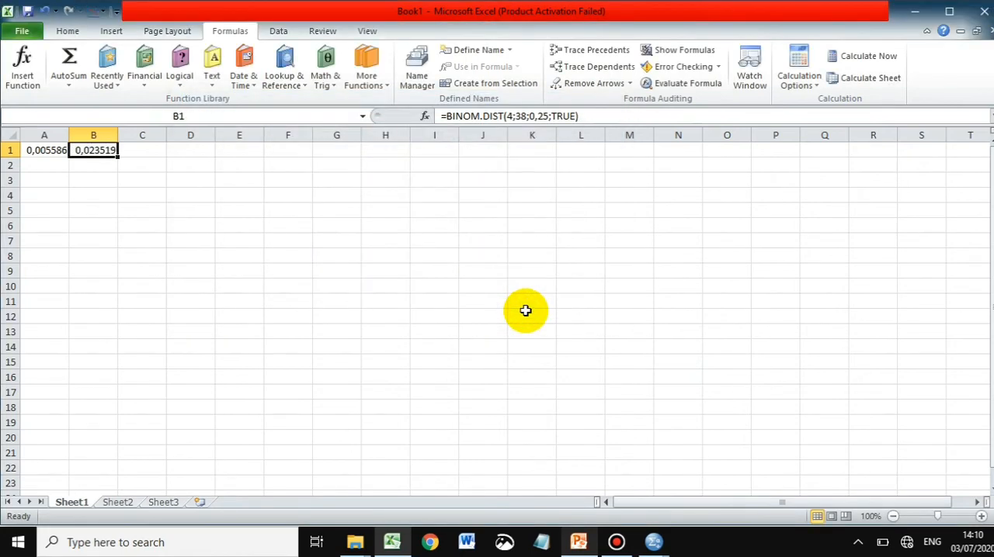
# - Review part c on the PowerPoint problem slide and start a BINOM.DIST formula in cell C1
pyautogui.click(154, 150)
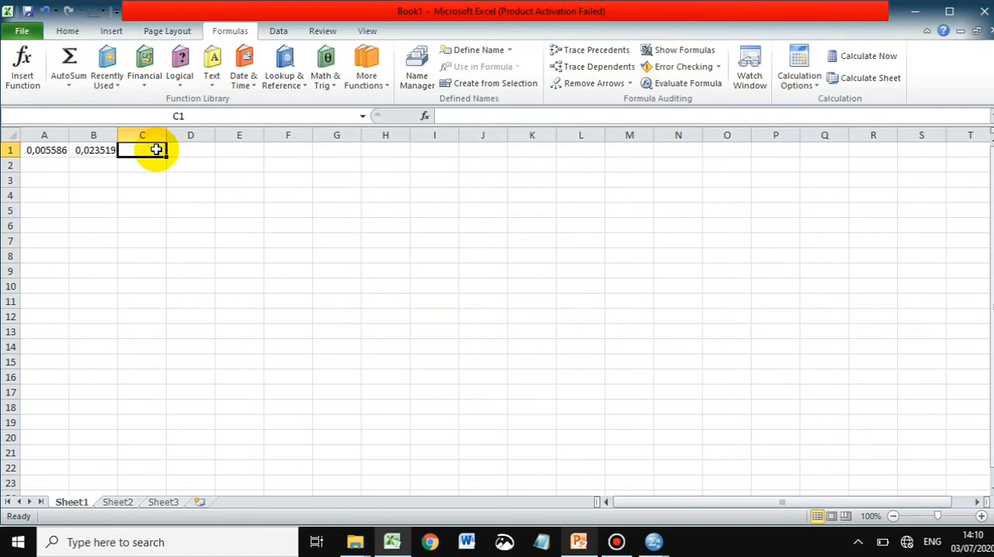
pyautogui.click(579, 543)
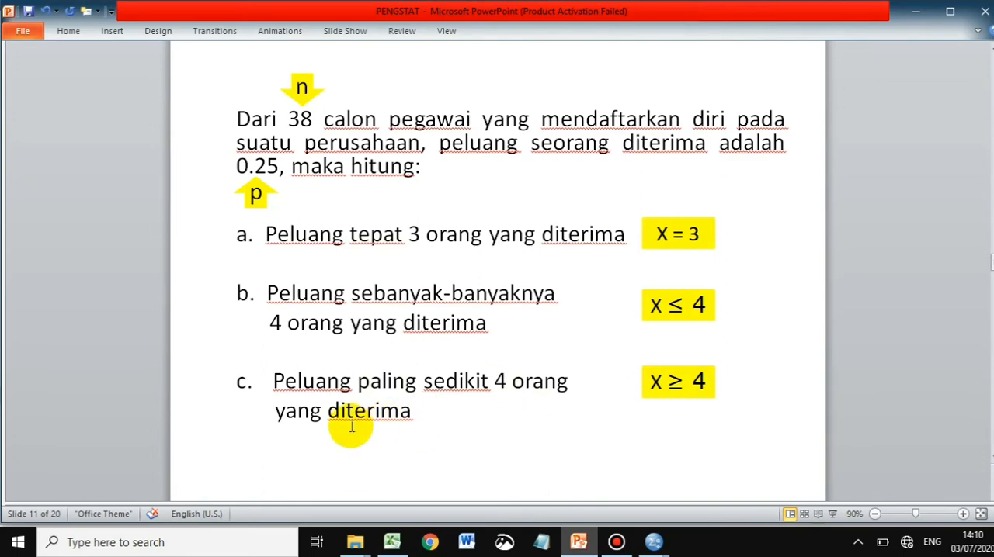
pyautogui.click(571, 541)
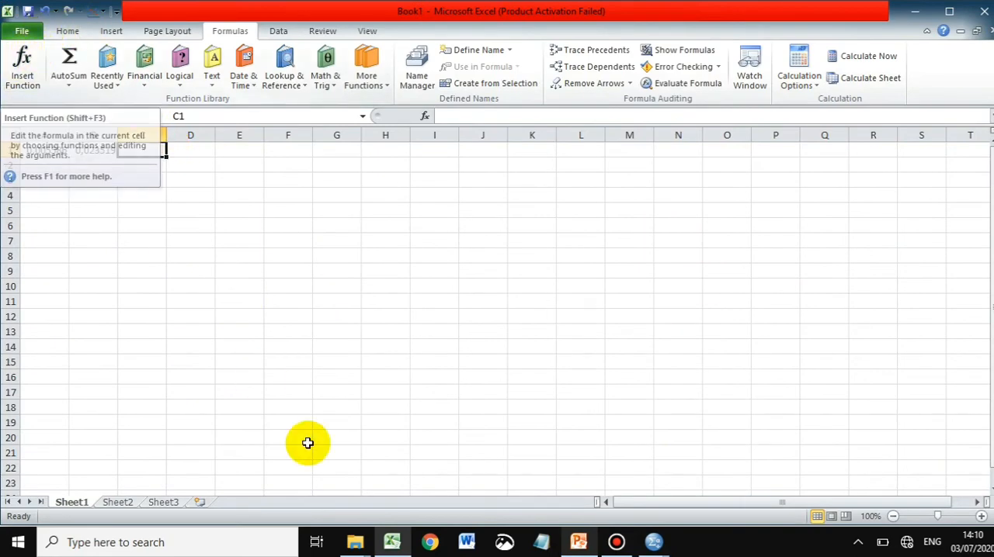
pyautogui.click(580, 543)
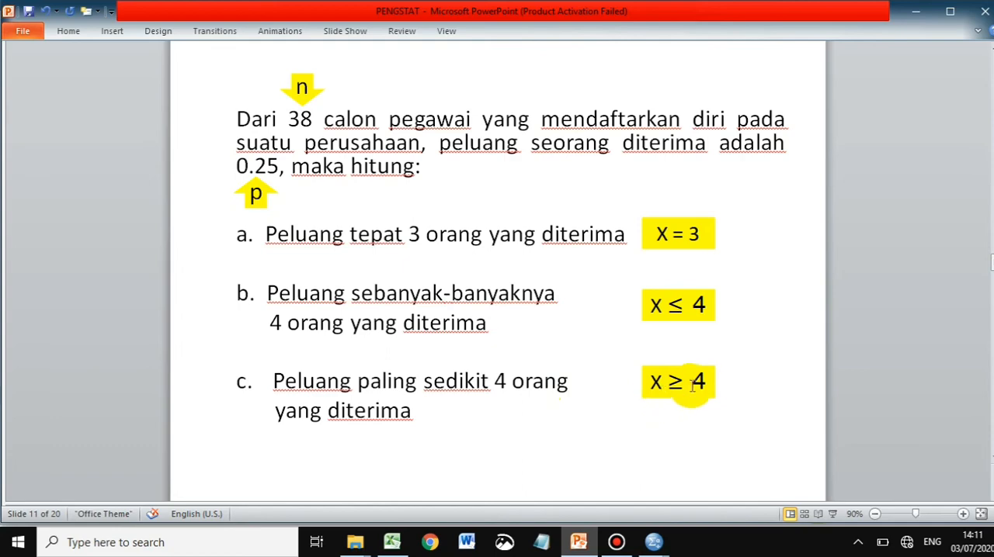
pyautogui.click(577, 547)
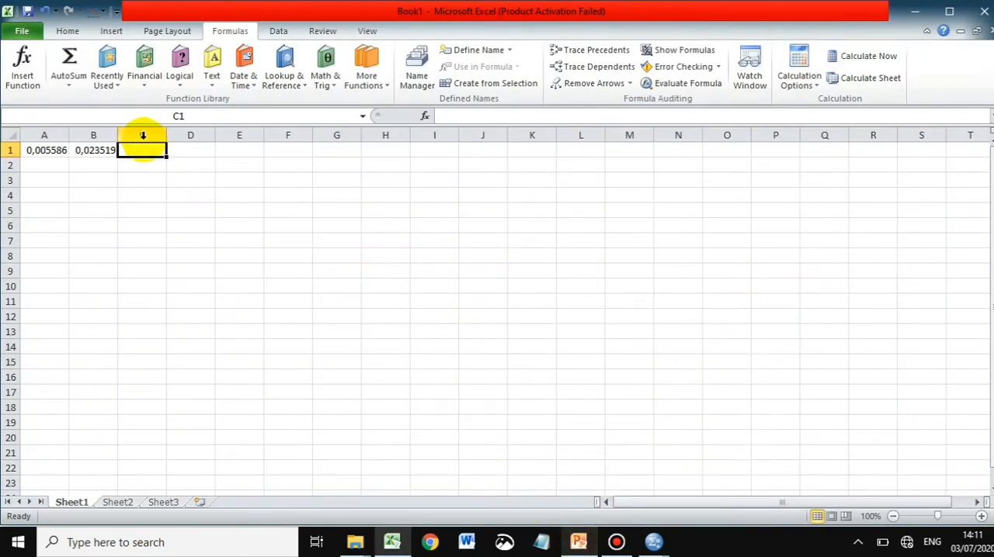
pyautogui.click(24, 62)
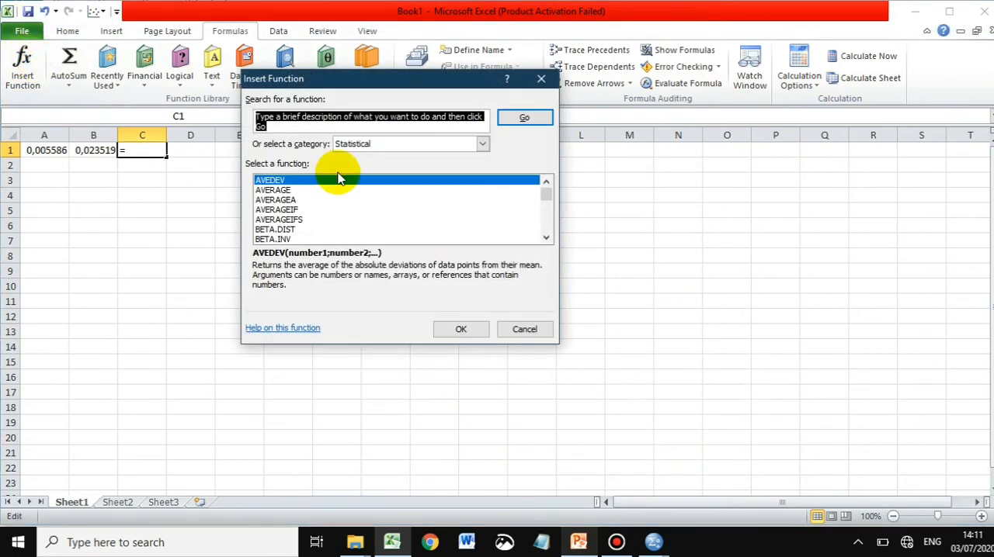
pyautogui.moveTo(548, 196); pyautogui.dragTo(549, 195)
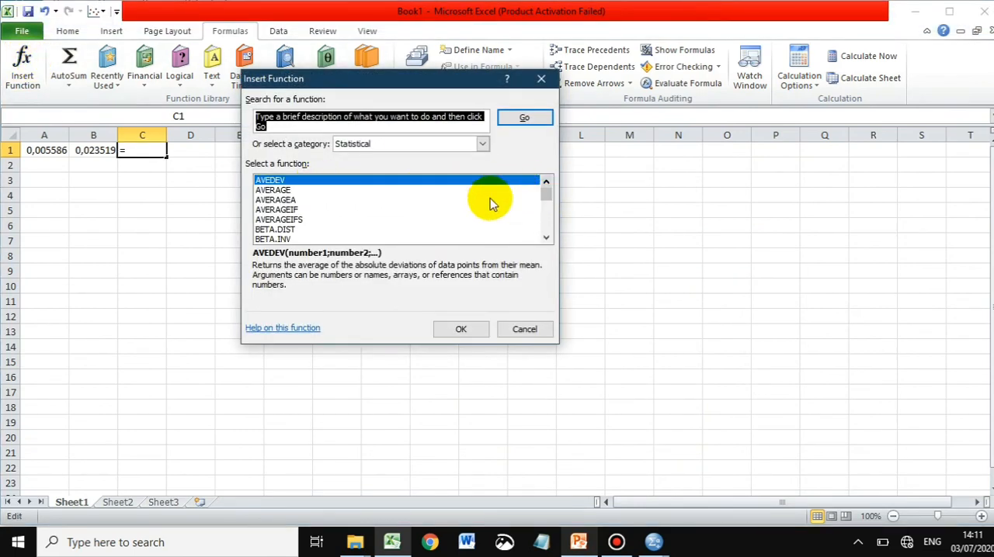
pyautogui.click(303, 231)
pyautogui.press('Down')
pyautogui.press('Down')
pyautogui.press('Up')
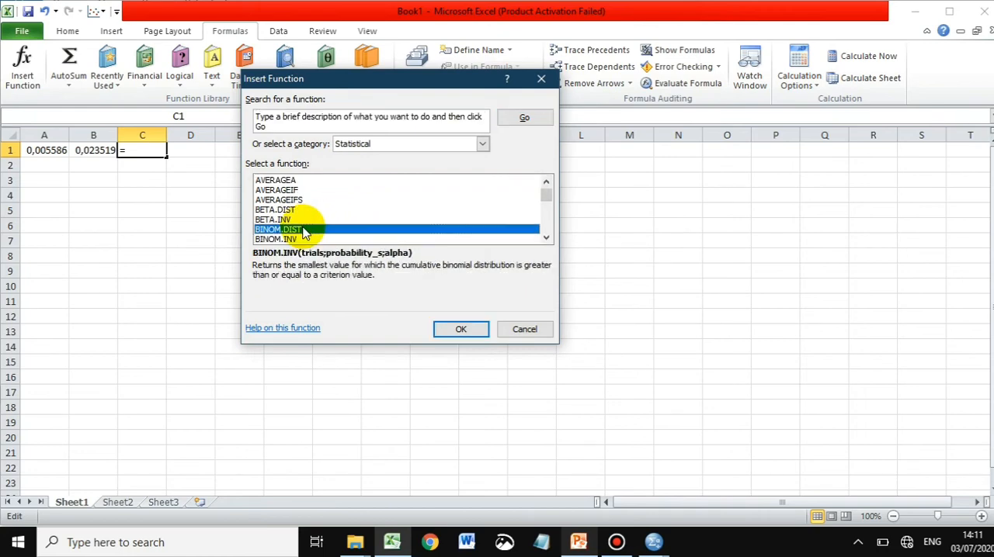
pyautogui.doubleClick(302, 231)
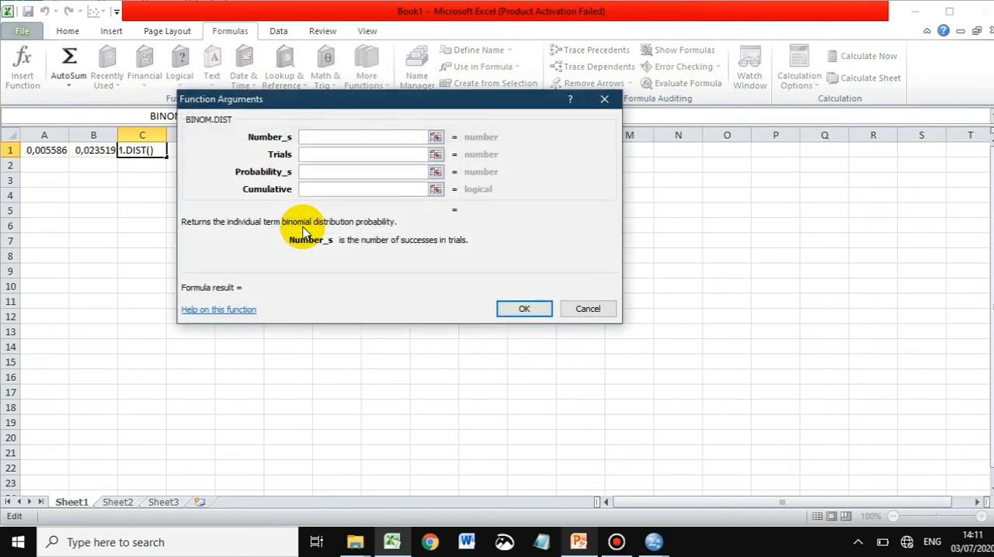
# - Complete the C1 formula with Number_s 4, Trials 38, Probability_s 0,25 and Cumulative TRUE
pyautogui.write('4')
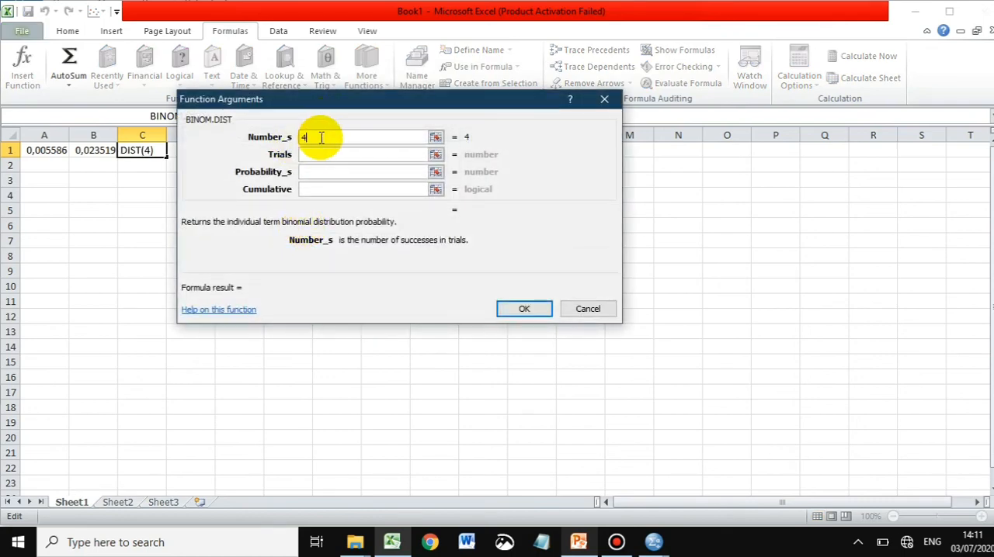
pyautogui.click(327, 152)
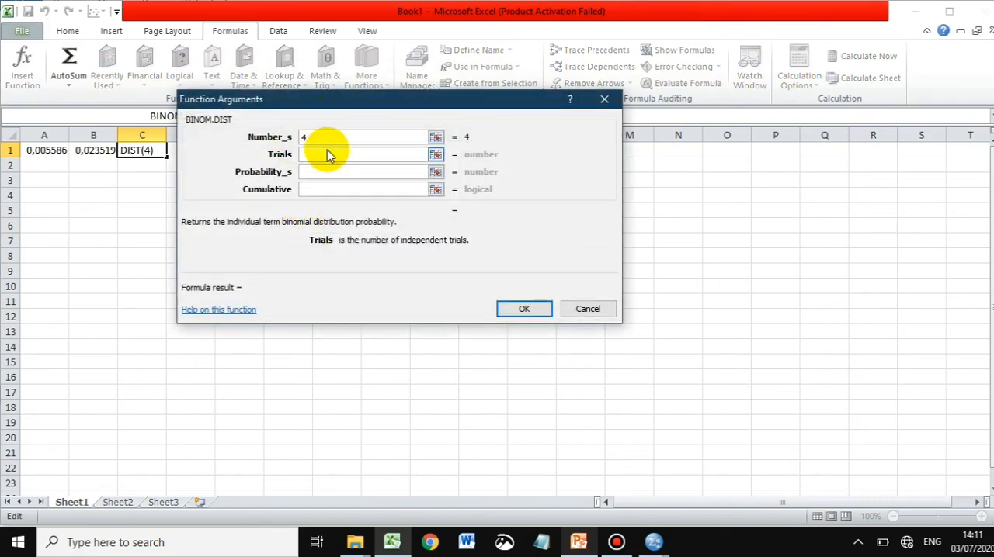
pyautogui.write('38')
pyautogui.click(330, 172)
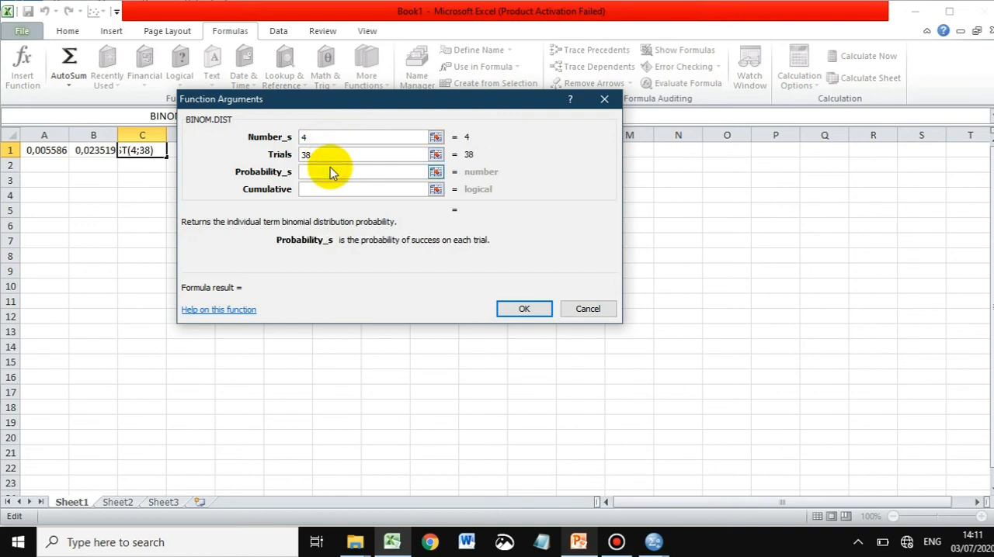
pyautogui.write('0,25')
pyautogui.click(334, 190)
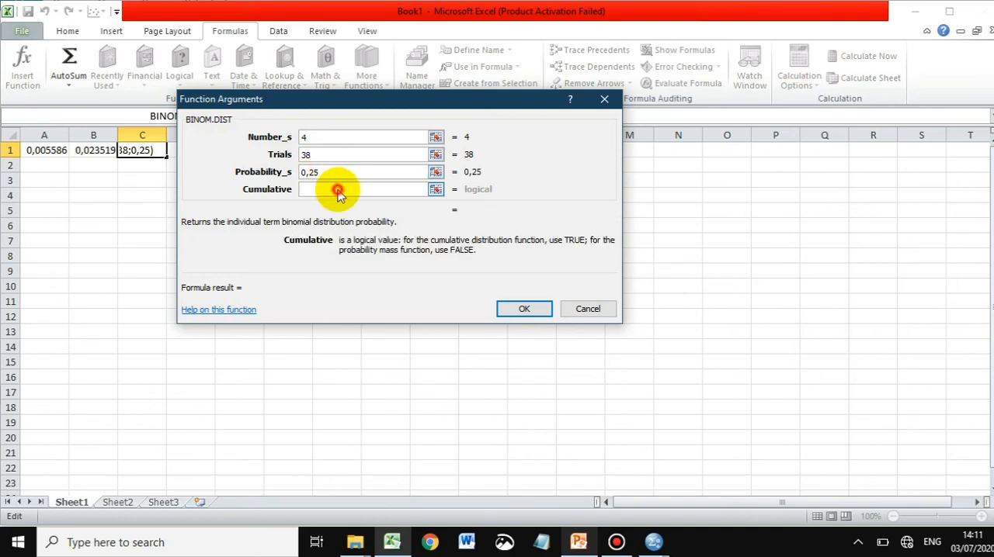
pyautogui.write('TRUE')
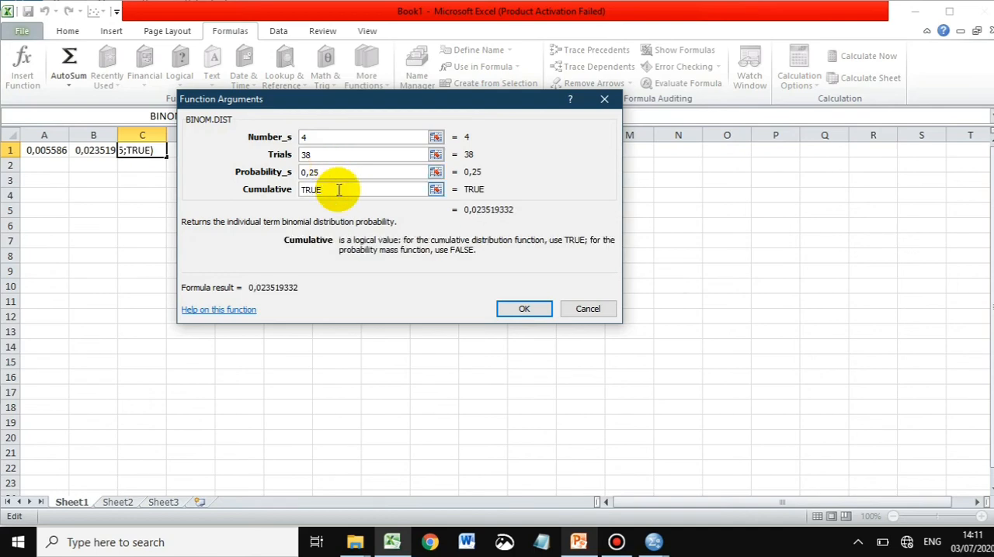
pyautogui.click(525, 307)
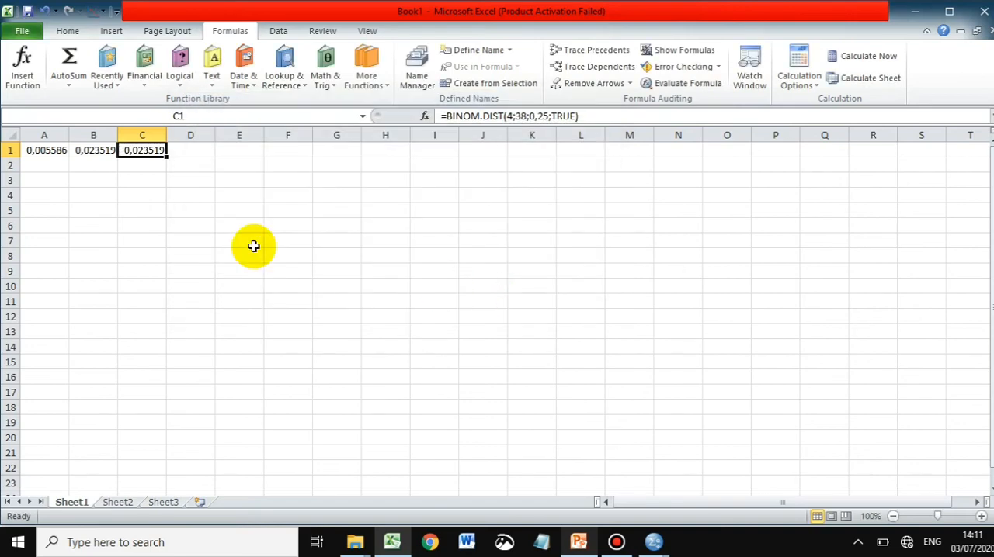
# - Compare the formulas in B1 and C1 and recheck parts b and c on the PowerPoint slide
pyautogui.click(122, 195)
pyautogui.click(93, 163)
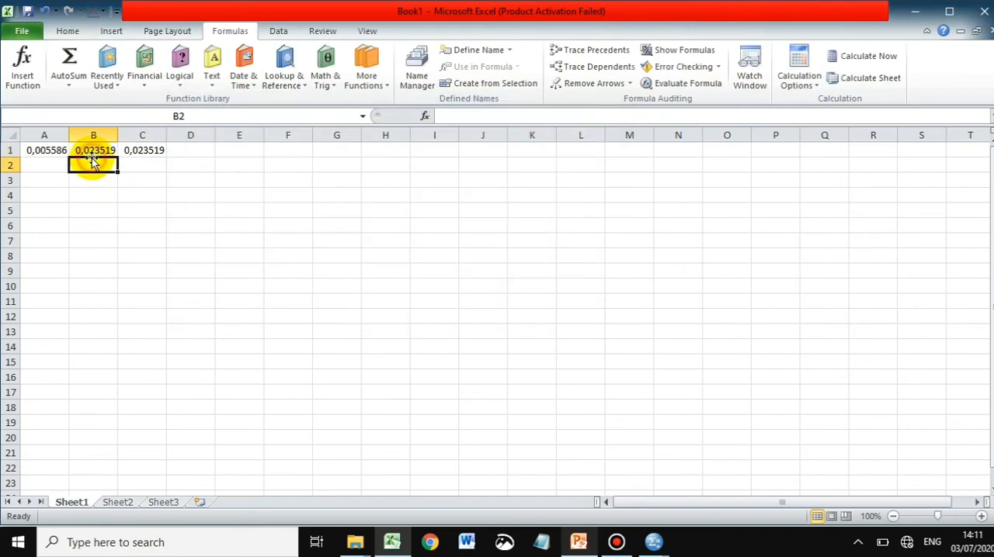
pyautogui.click(92, 151)
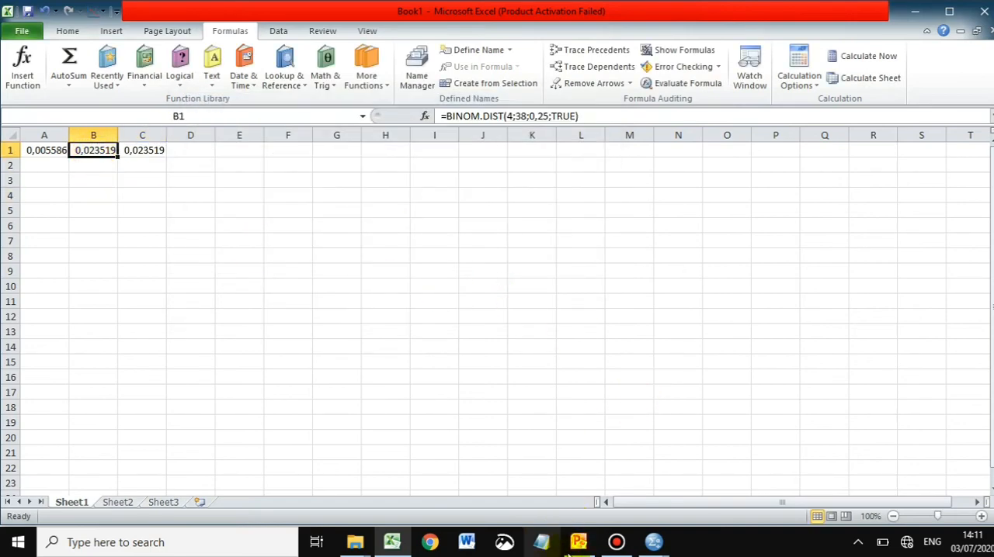
pyautogui.click(578, 542)
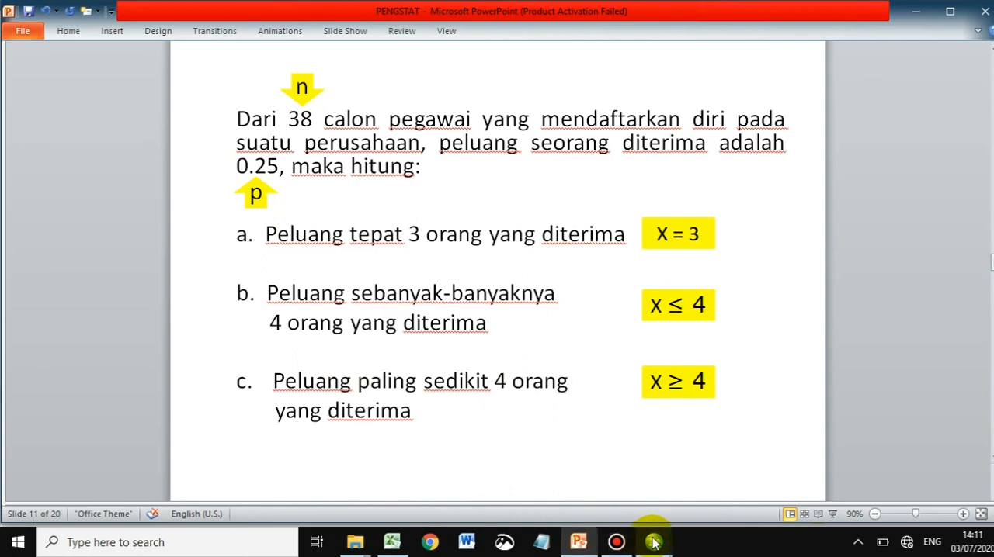
pyautogui.click(578, 543)
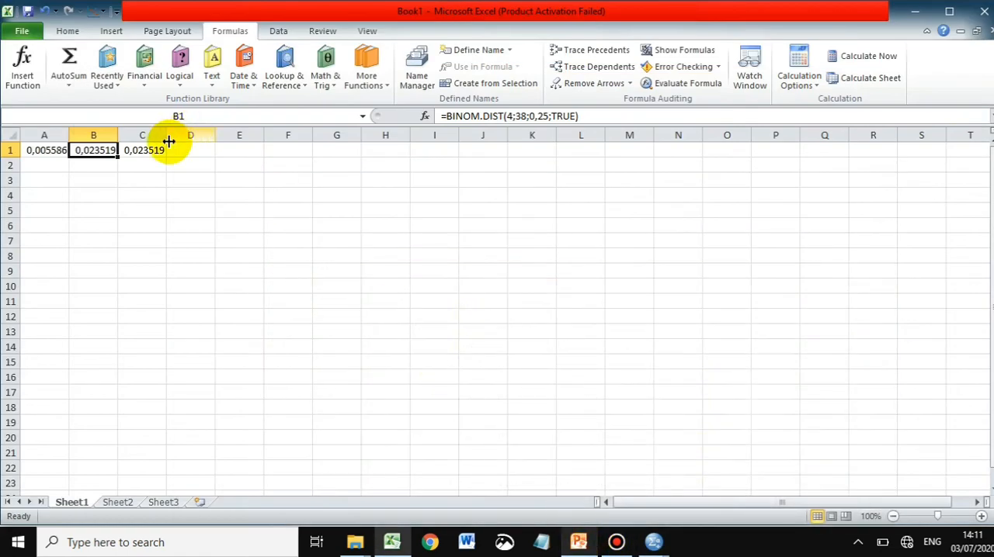
pyautogui.click(152, 153)
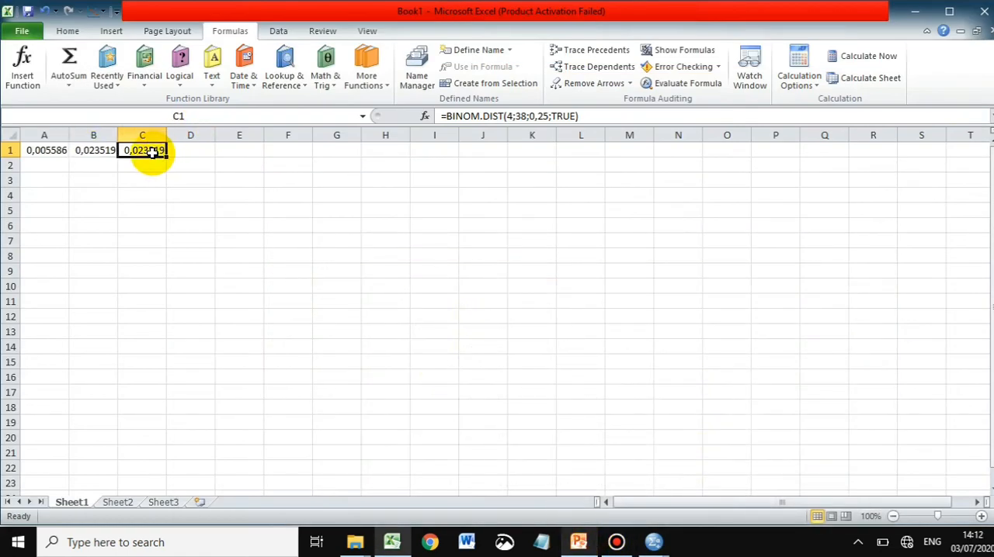
pyautogui.click(153, 166)
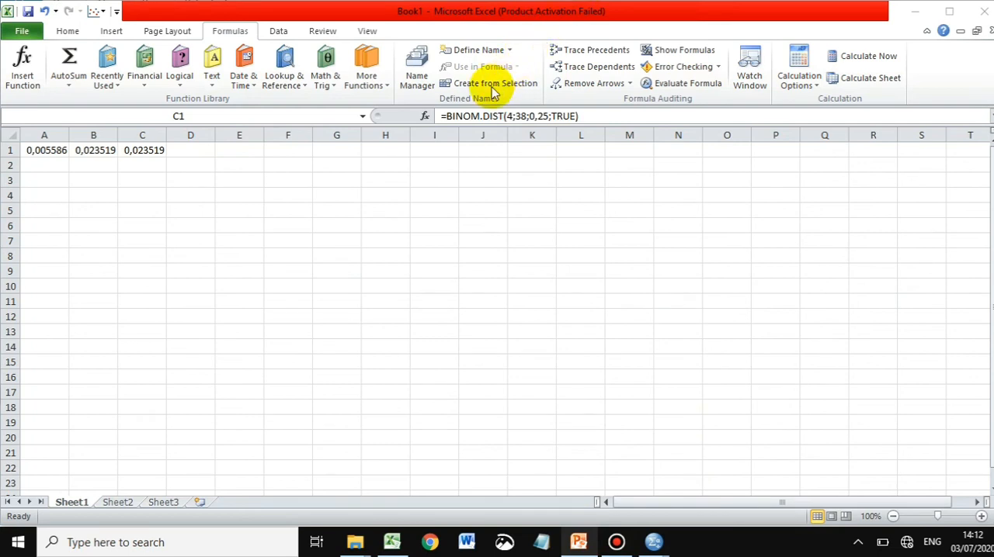
# - Change the C1 formula to =1-BINOM.DIST(4;38;0,25;TRUE) and check it against part c on the PowerPoint slide
pyautogui.click(449, 116)
pyautogui.write('1-')
pyautogui.press('Return')
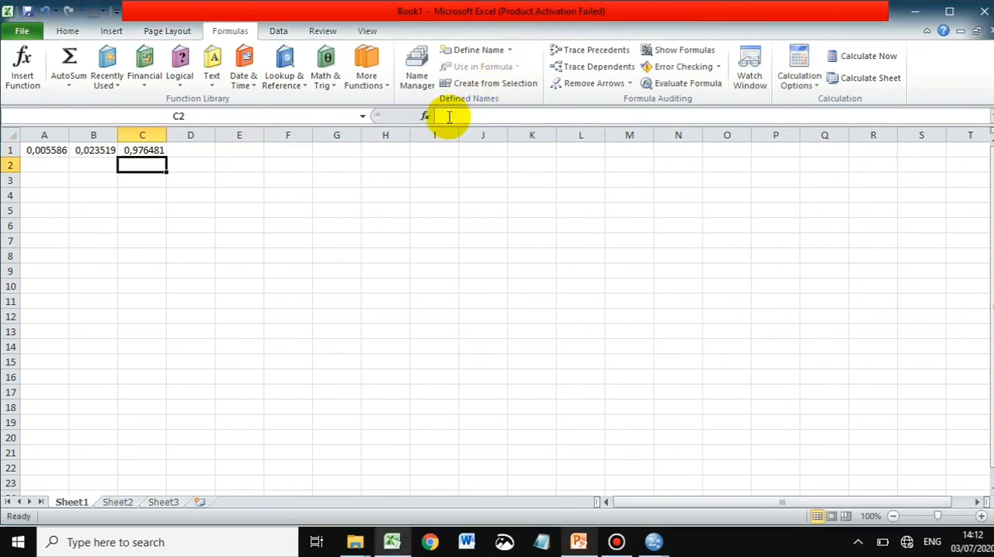
pyautogui.click(579, 543)
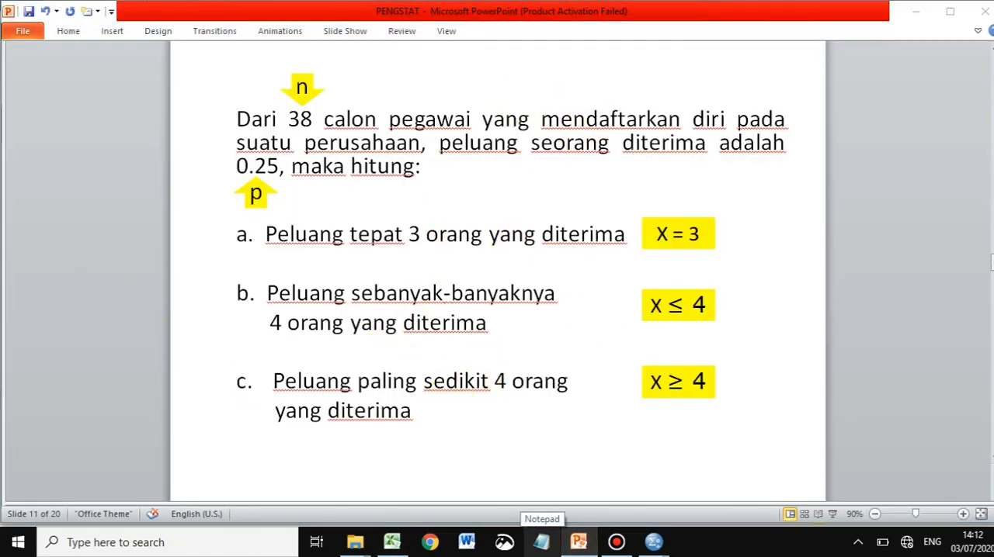
pyautogui.click(915, 12)
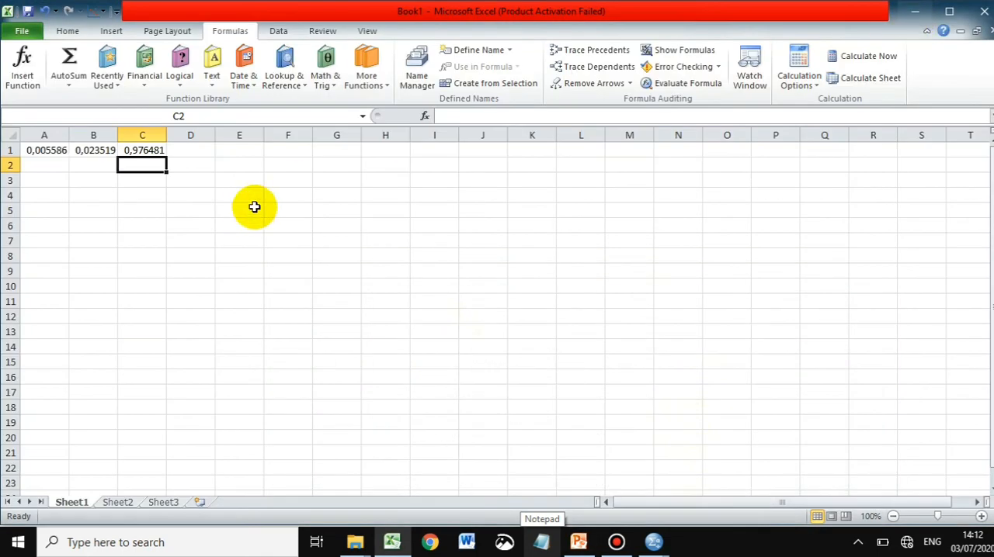